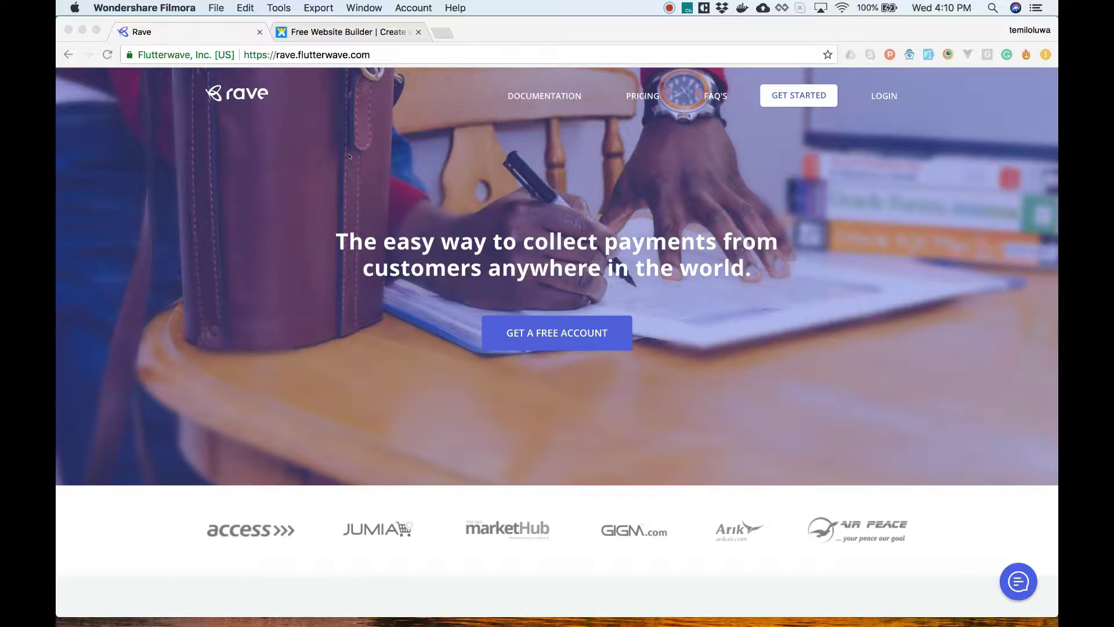
# Step: Sign in to Wix on its browser tab using the saved login details
pyautogui.click(317, 33)
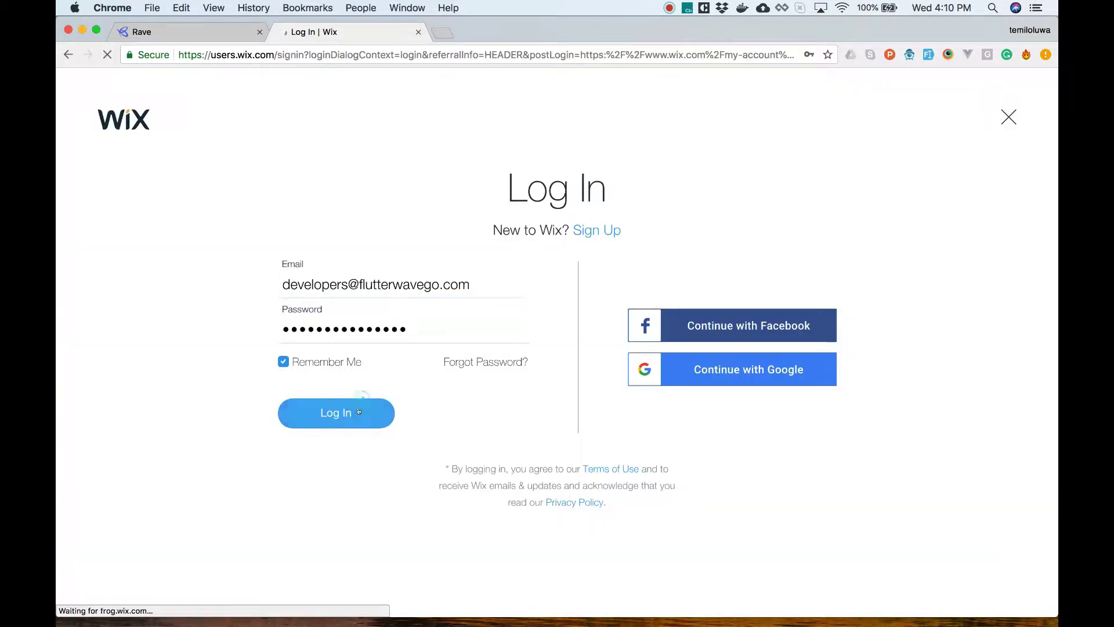
pyautogui.press('Return')
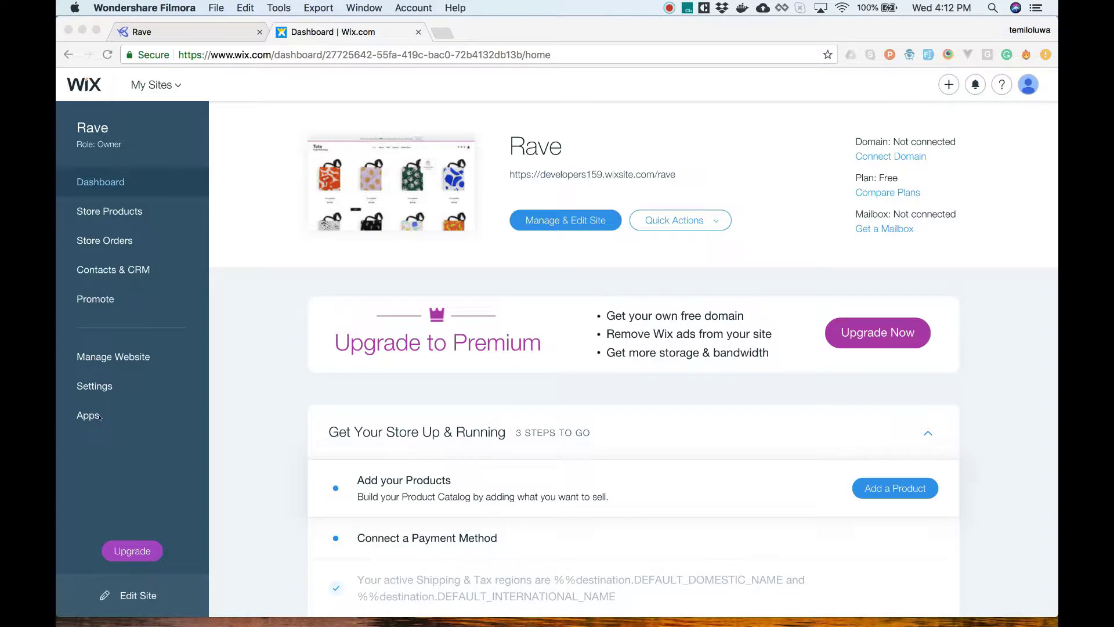
pyautogui.click(97, 417)
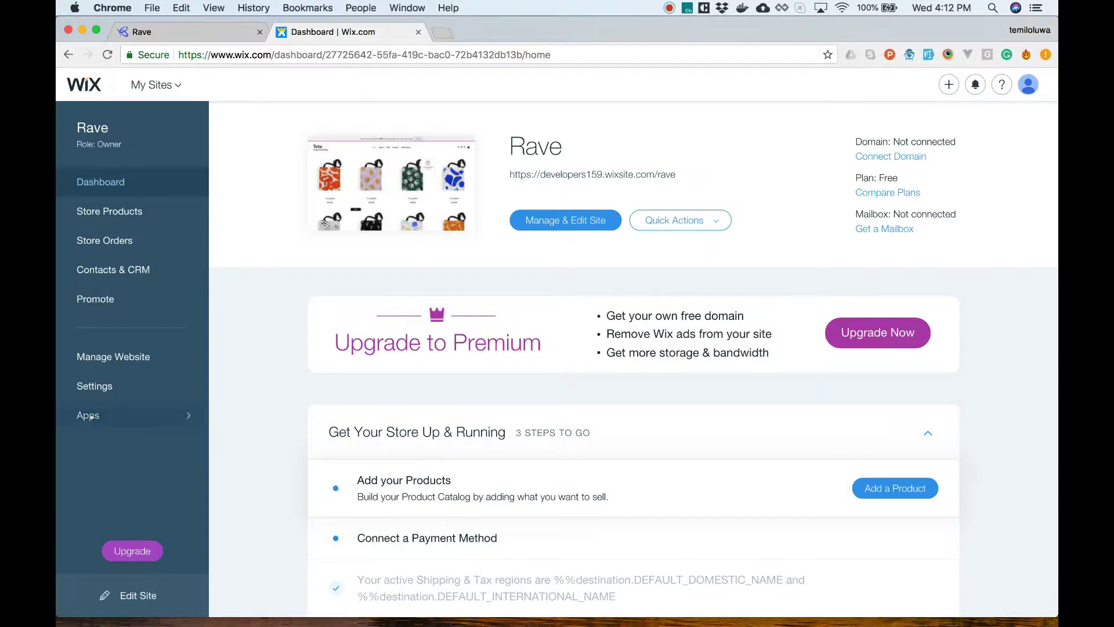
# Step: Search the App Market for 'ecwi' and open the installed Ecwid Online Store app
pyautogui.click(91, 417)
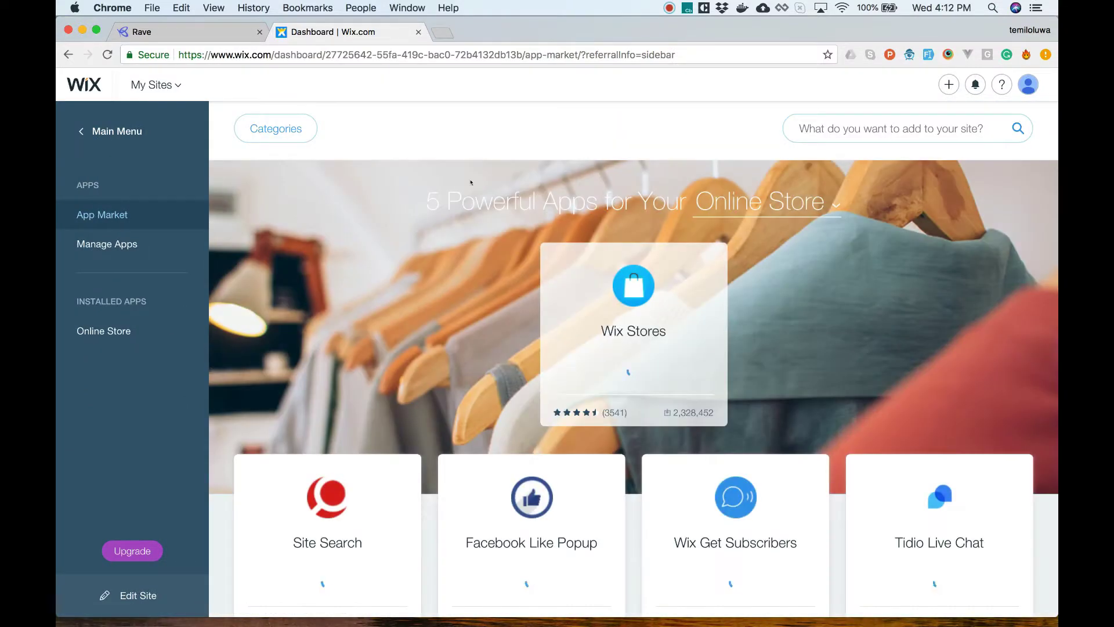
pyautogui.click(838, 129)
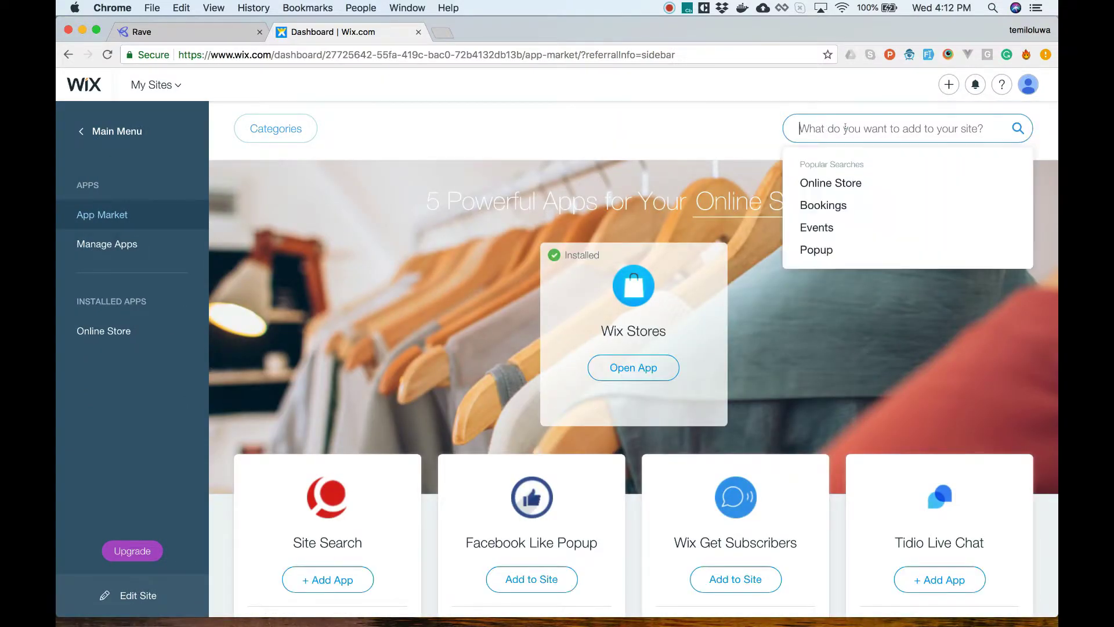
pyautogui.write('ecwi')
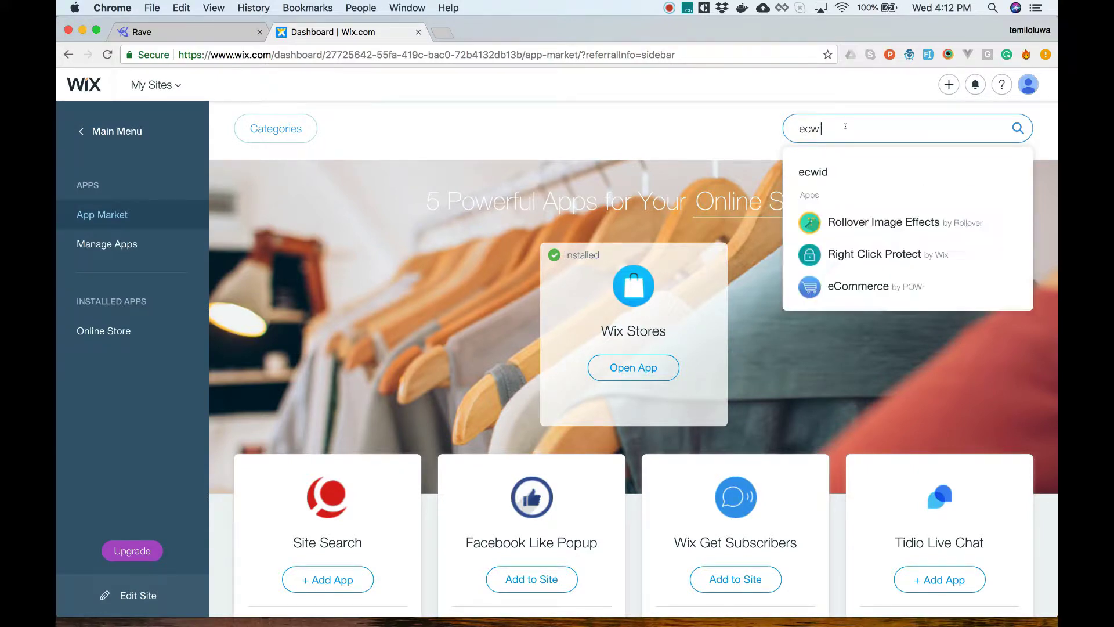
pyautogui.click(845, 169)
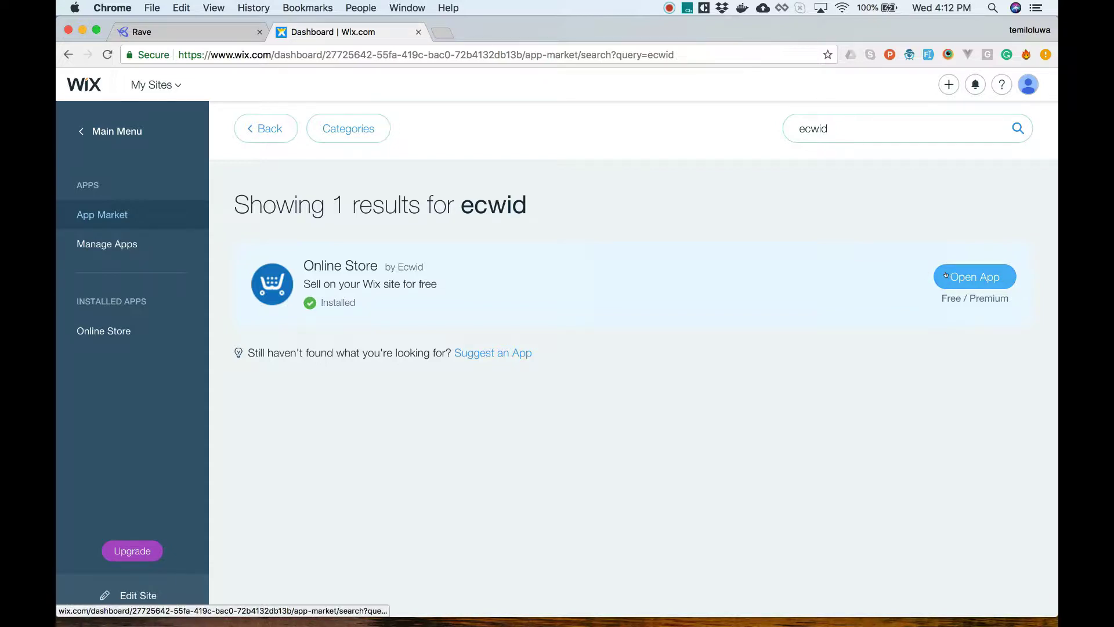
pyautogui.click(946, 276)
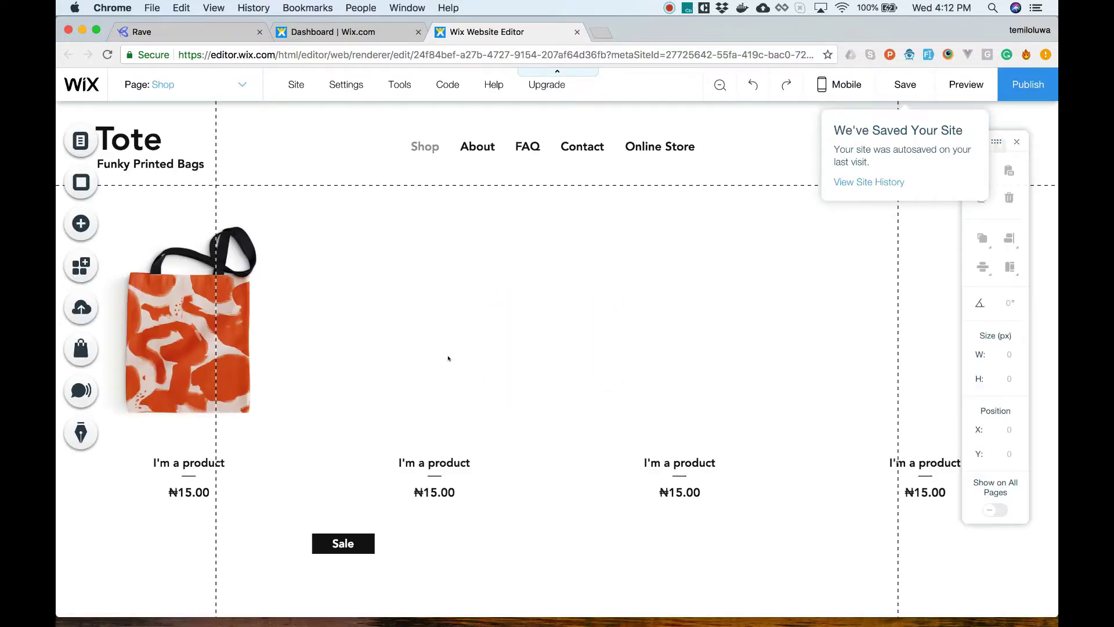
# Step: In the editor, open the Ecwid Online Store app via App Market search and connect the existing Ecwid account
pyautogui.click(78, 269)
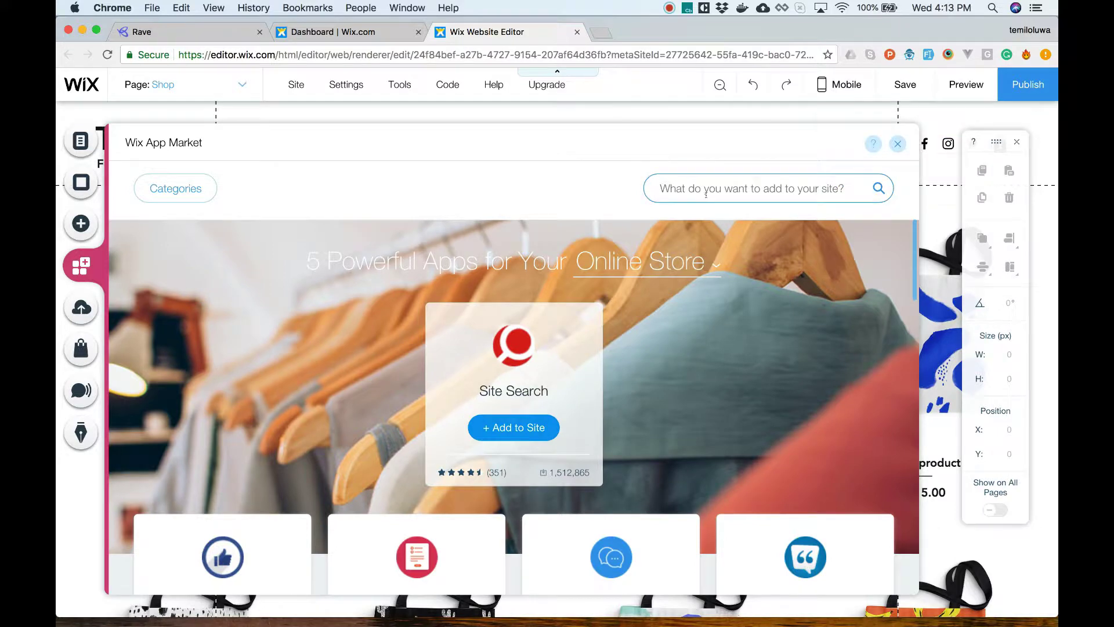
pyautogui.click(707, 194)
pyautogui.write('ecw')
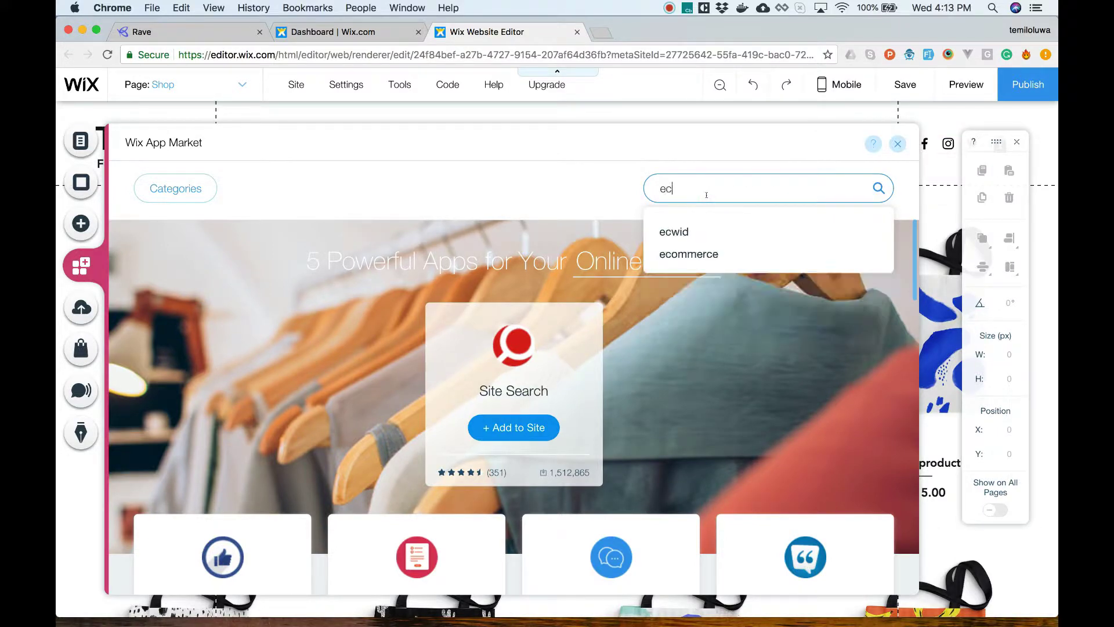
pyautogui.click(699, 232)
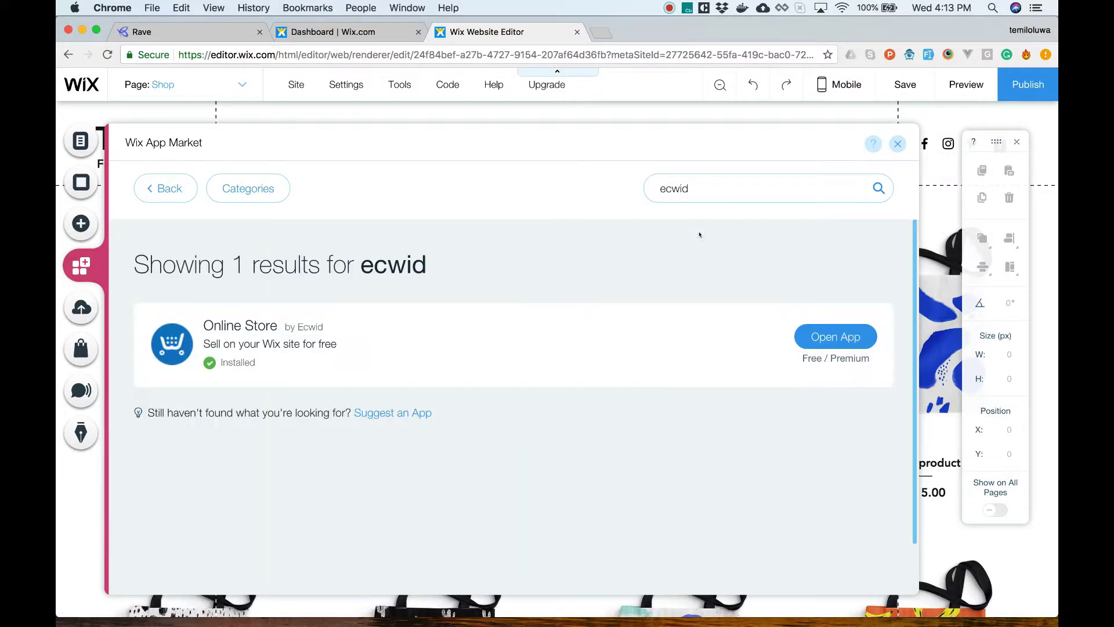
pyautogui.click(811, 339)
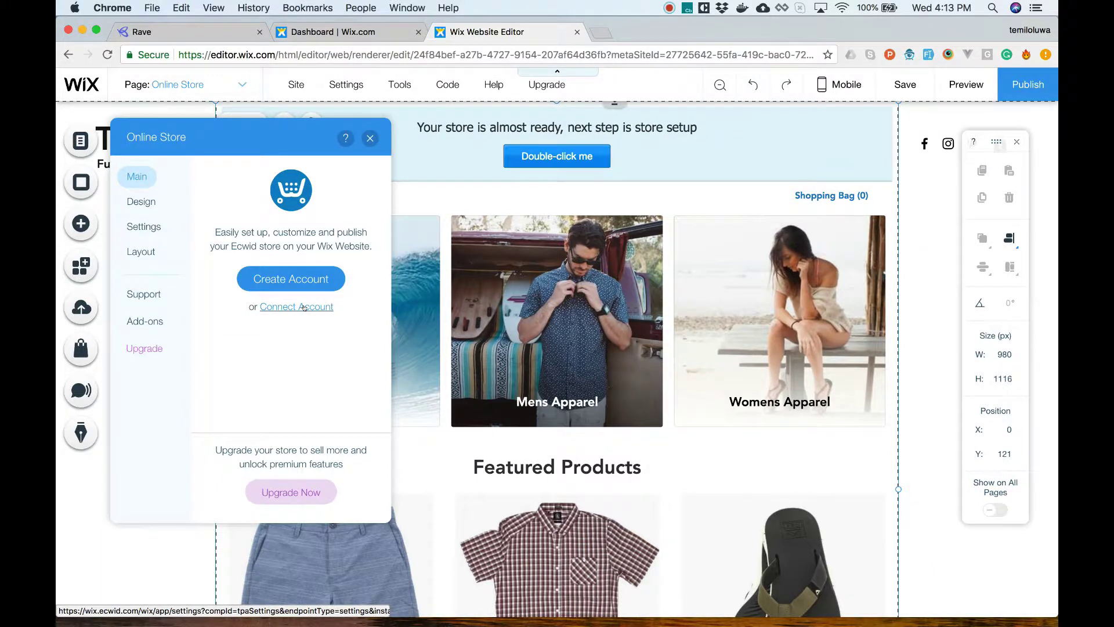
pyautogui.click(304, 308)
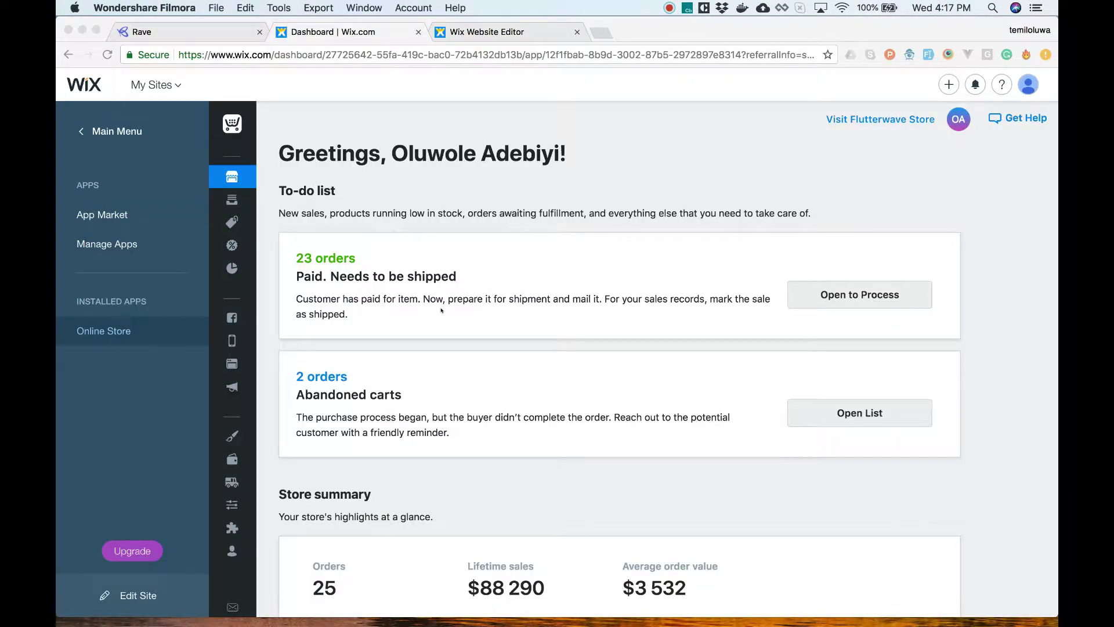
# Step: Review the Ecwid dashboard and its list of paid orders, then go back to the store overview
pyautogui.scroll(-20, 441, 311)
pyautogui.scroll(1, 441, 311)
pyautogui.scroll(-2, 441, 310)
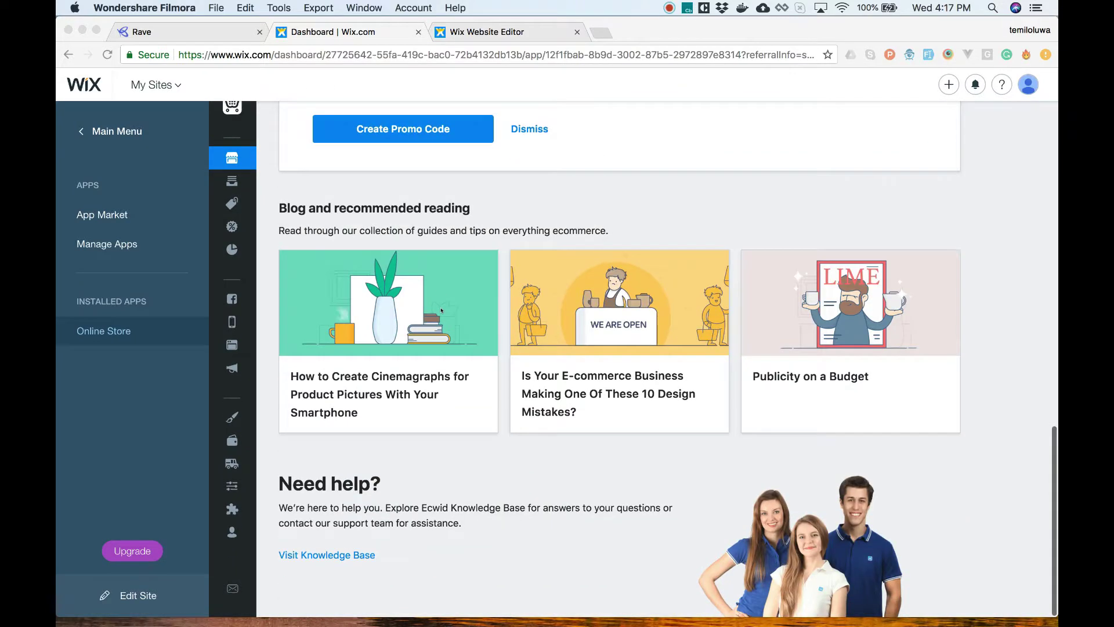
pyautogui.scroll(5, 442, 310)
pyautogui.click(228, 197)
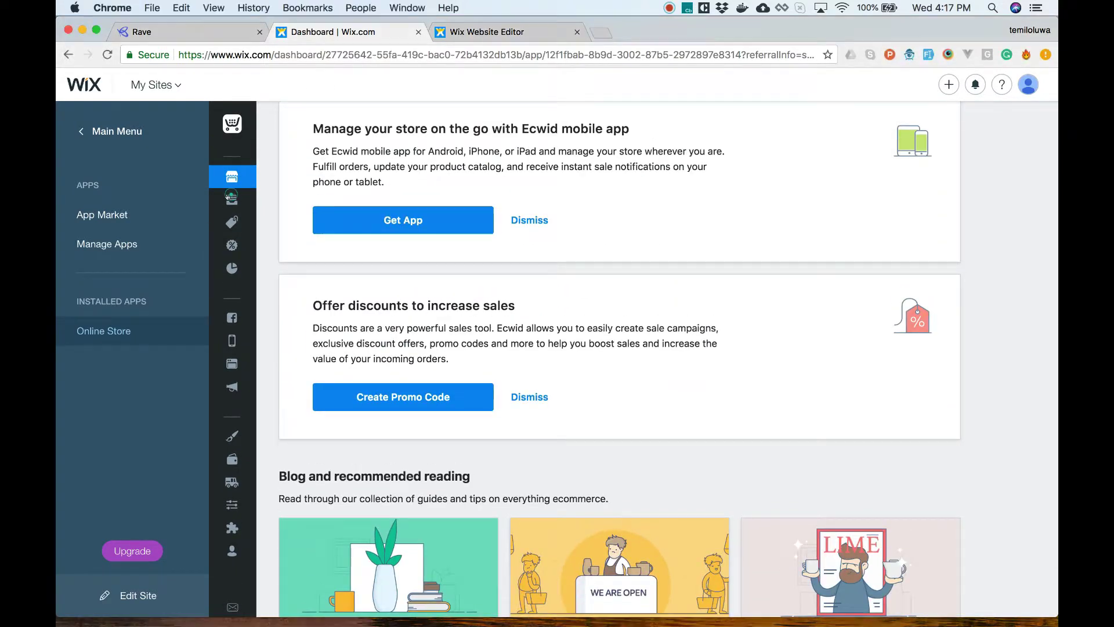
pyautogui.click(229, 199)
pyautogui.moveTo(224, 235)
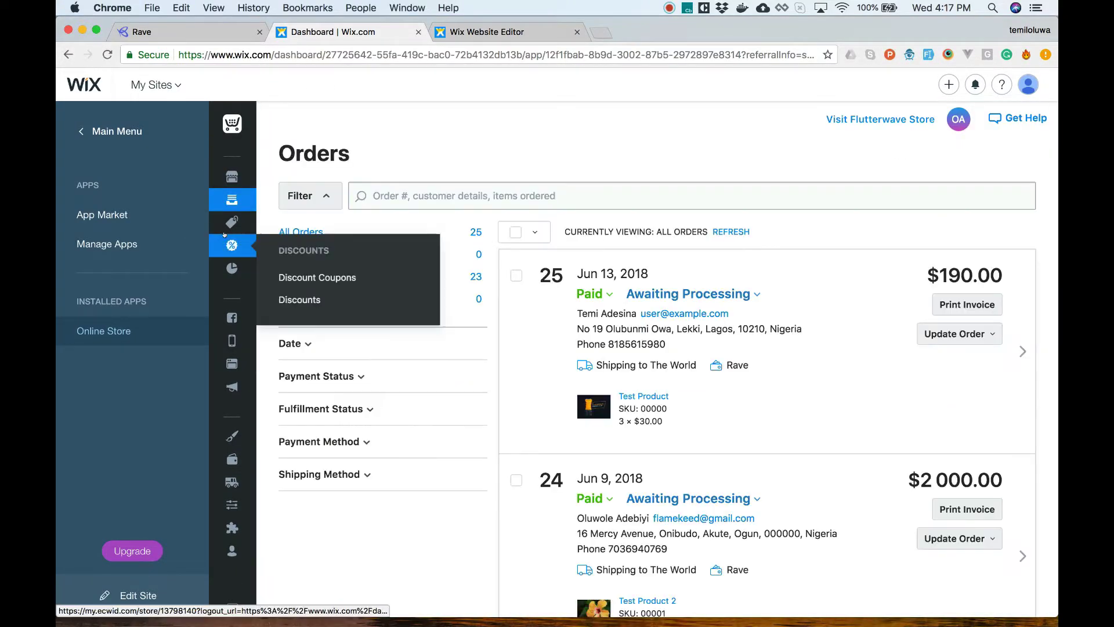
pyautogui.click(227, 177)
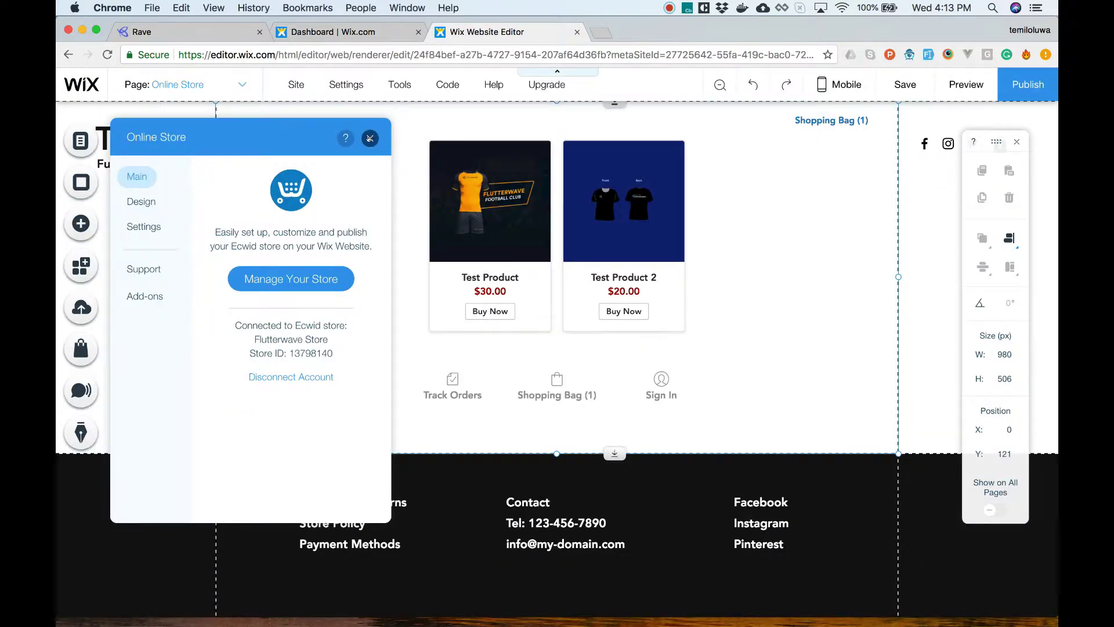
# Step: Look over the store add-ons without adding any, close the Online Store panel, then save and publish
pyautogui.click(370, 138)
pyautogui.click(156, 294)
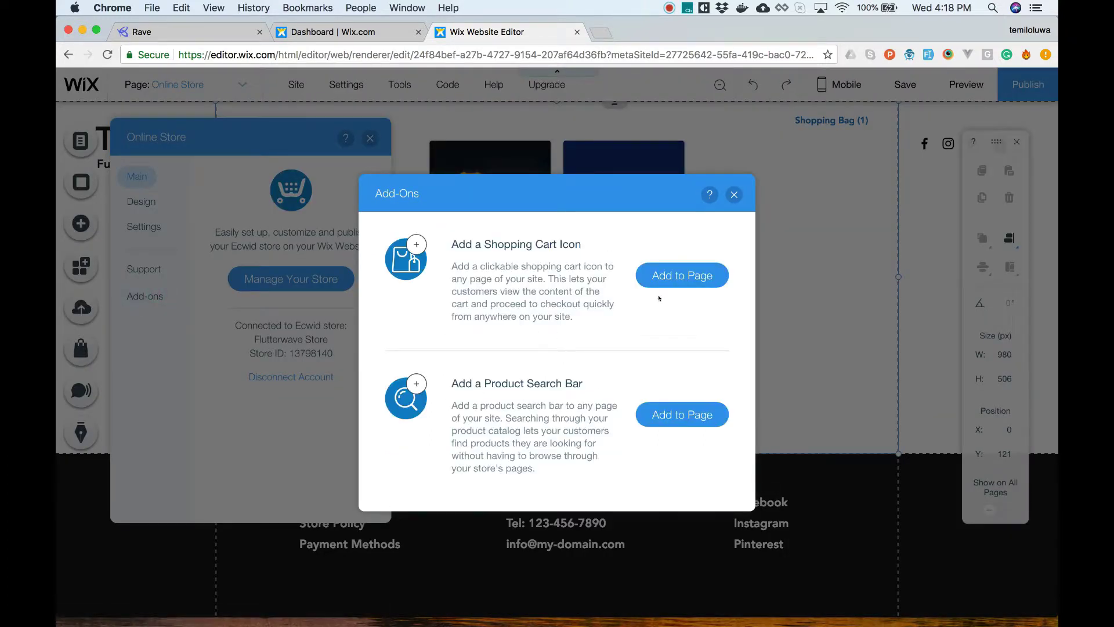
pyautogui.click(733, 195)
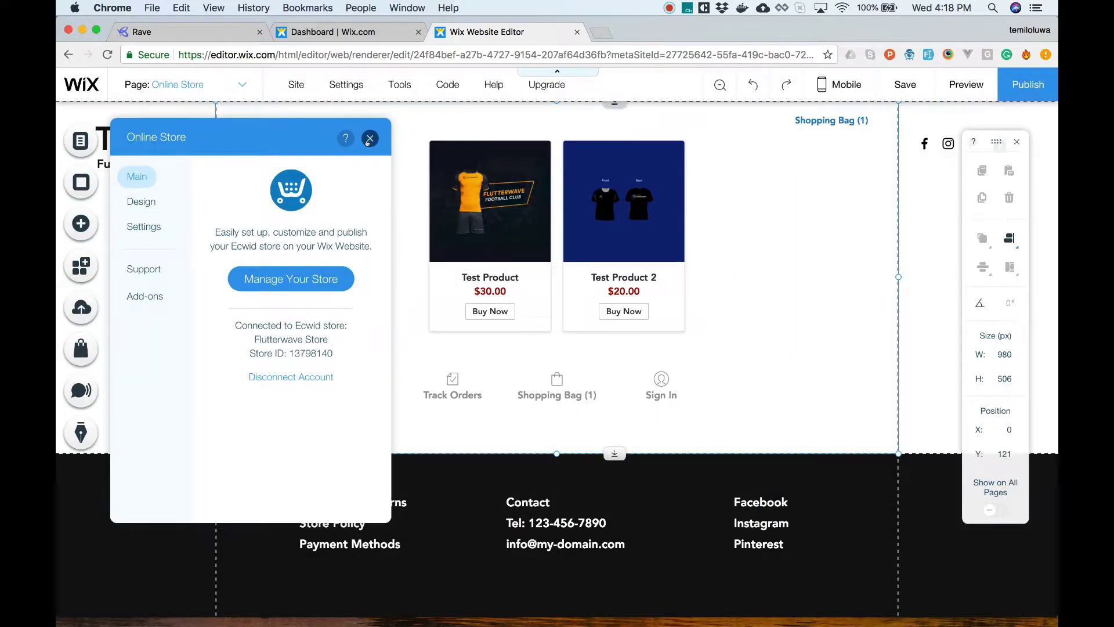
pyautogui.click(369, 139)
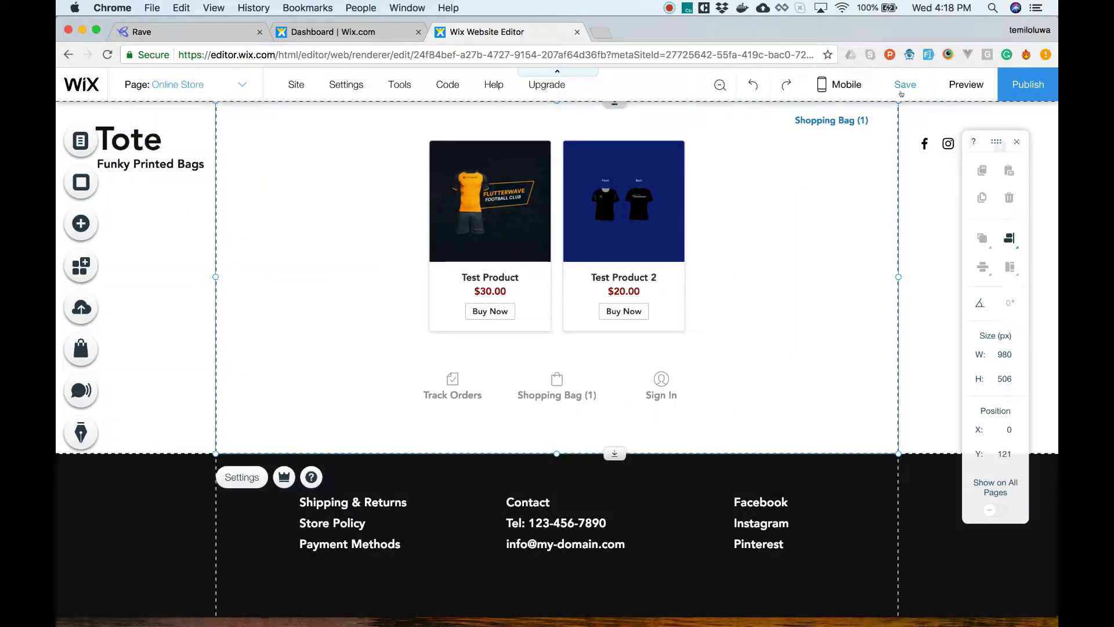
pyautogui.click(902, 92)
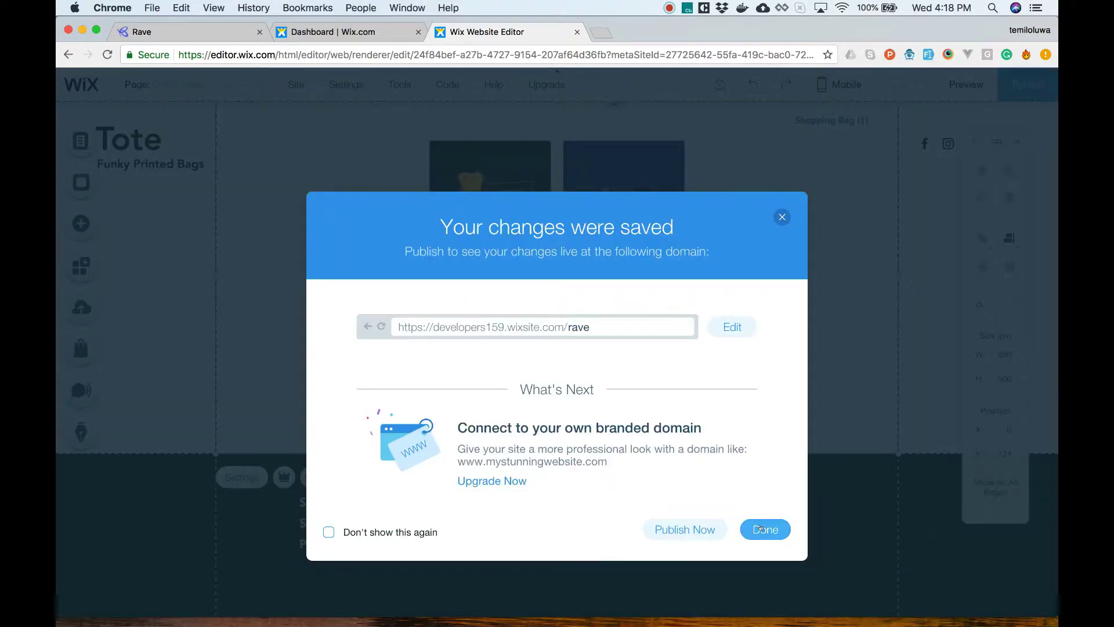
pyautogui.click(715, 530)
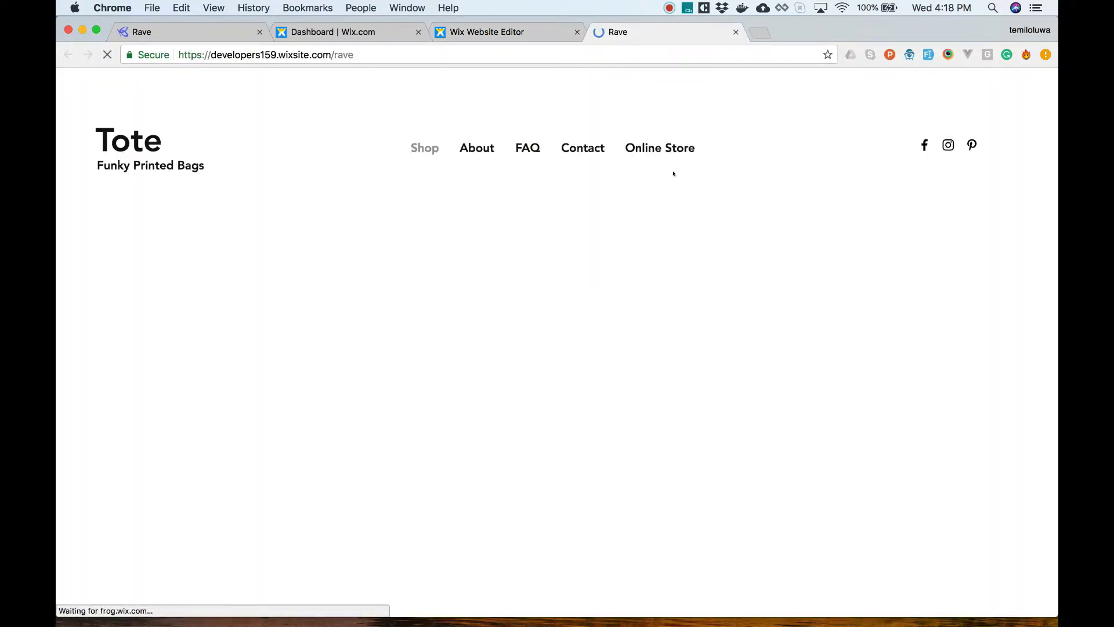
# Step: Add two units of Test Product to the shopping bag on the live Online Store page
pyautogui.click(673, 173)
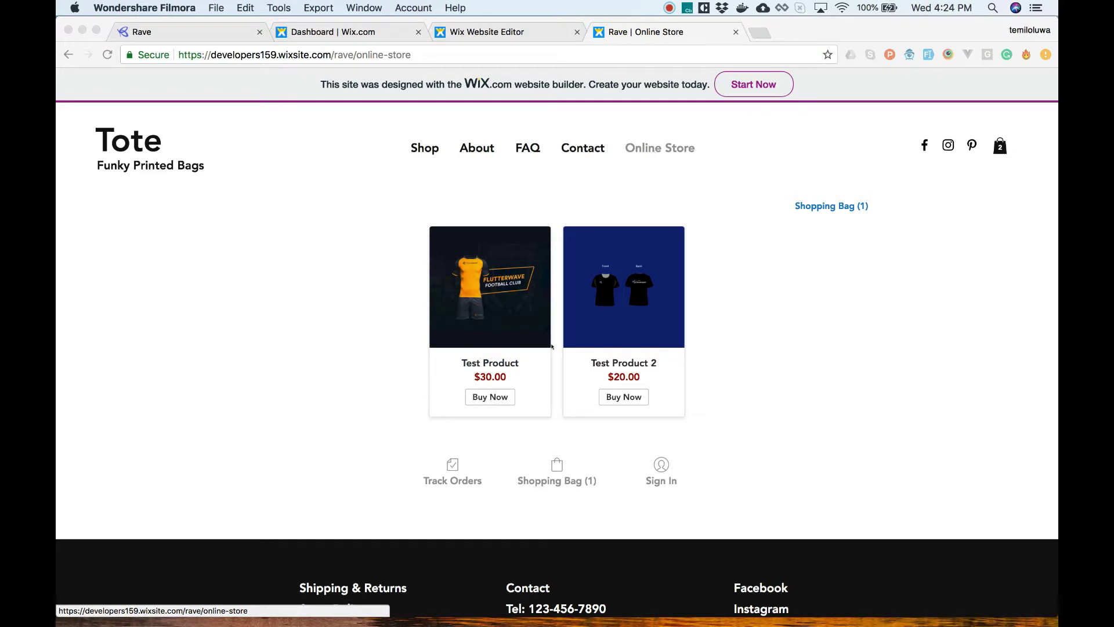
pyautogui.click(496, 396)
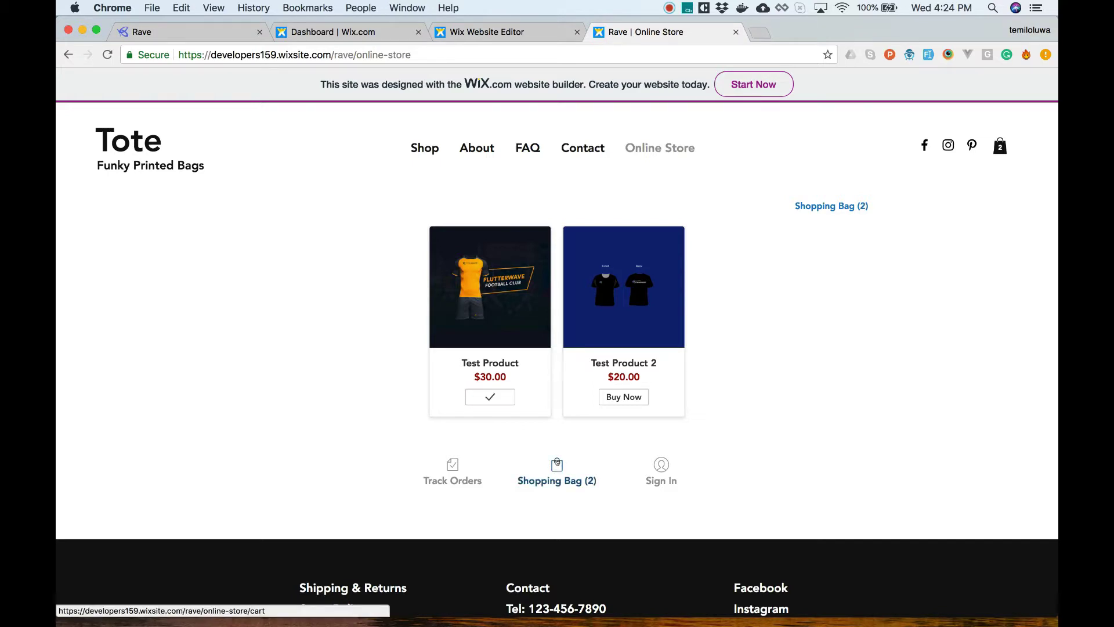
pyautogui.click(557, 464)
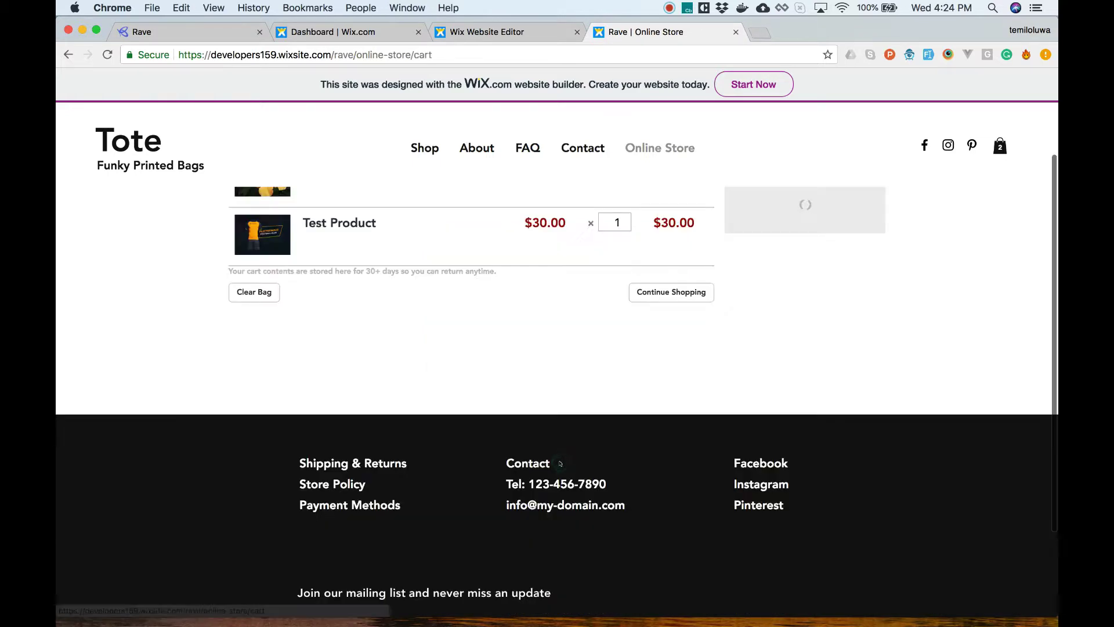
pyautogui.click(643, 215)
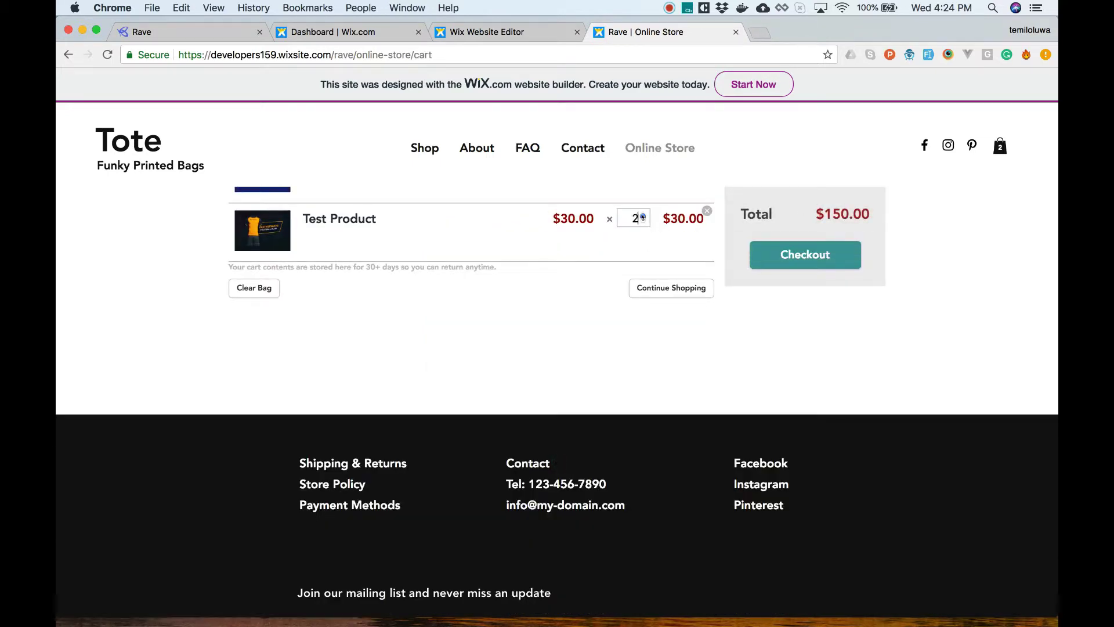
# Step: Check out past the shipping details and go on to payment with Rave by Flutterwave
pyautogui.click(782, 256)
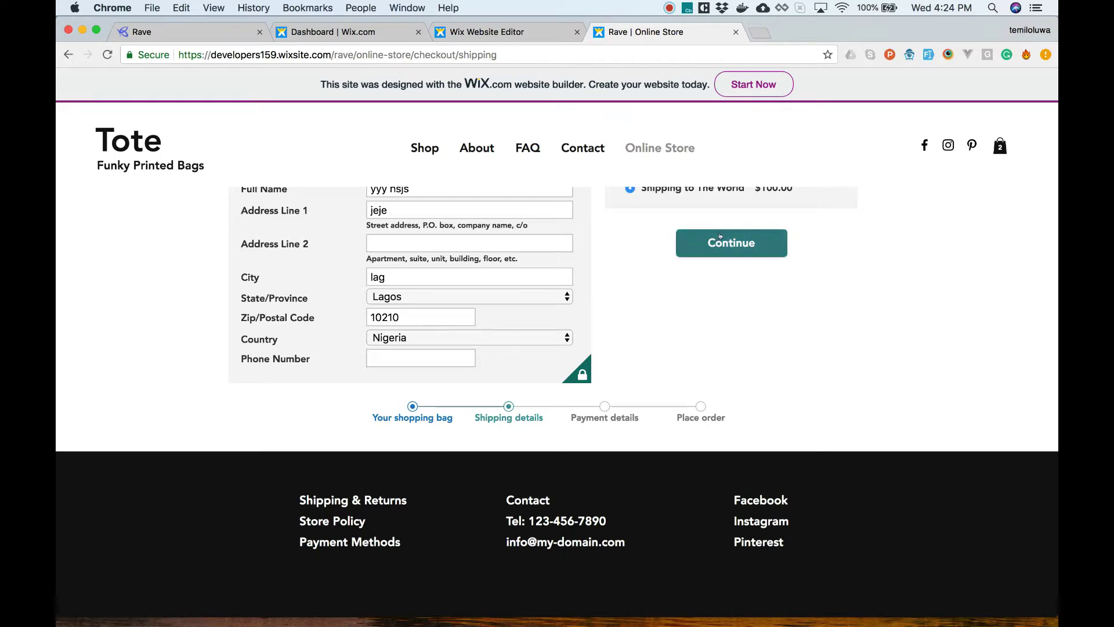
pyautogui.click(719, 316)
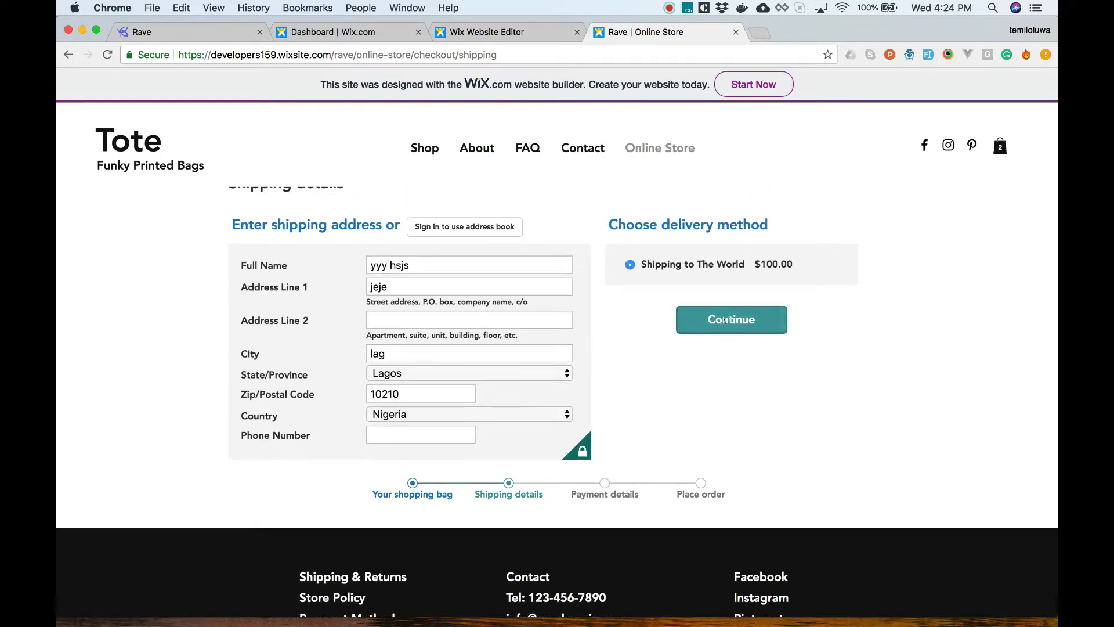
pyautogui.scroll(-2, 567, 222)
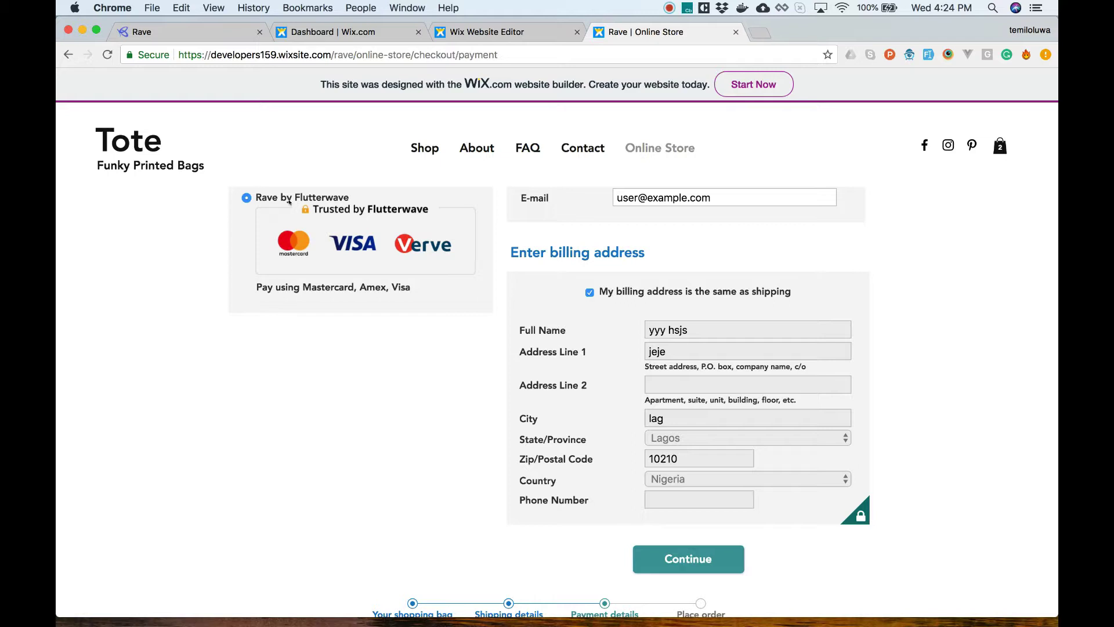
pyautogui.scroll(3, 303, 212)
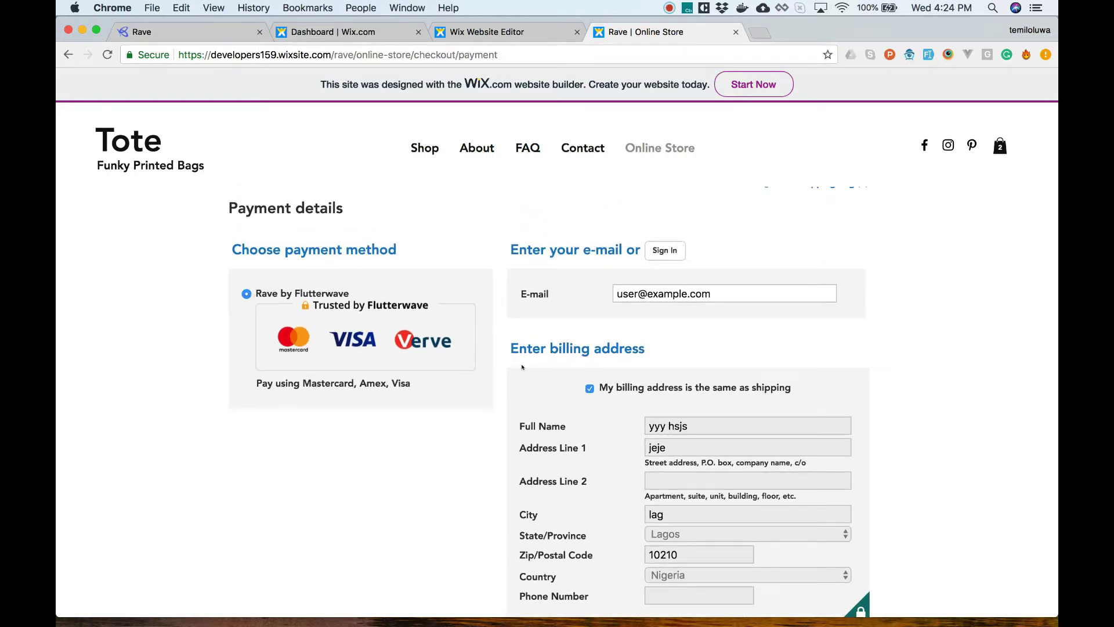
pyautogui.scroll(-5, 521, 367)
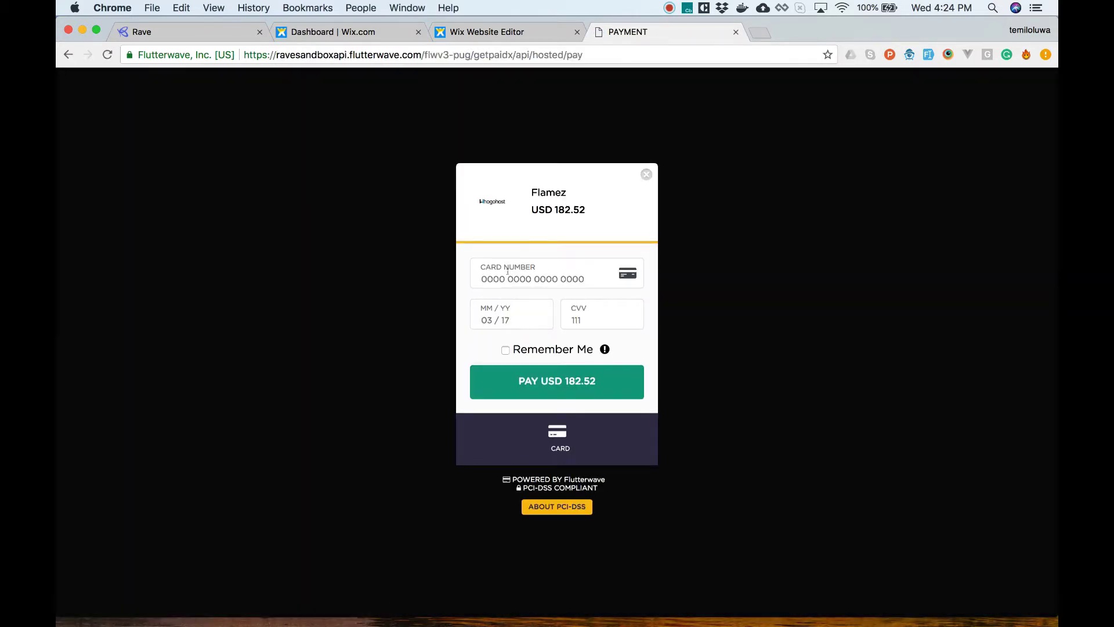
# Step: Enter the test card number, expiry and CVV, then pay USD 182.52
pyautogui.click(508, 271)
pyautogui.write('424')
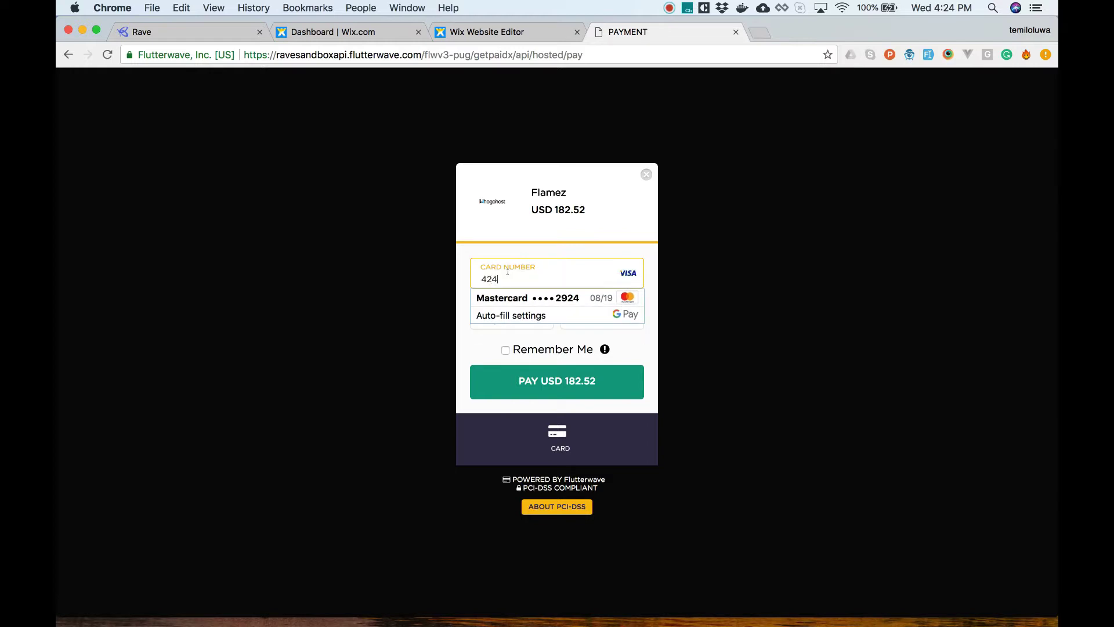
pyautogui.write('24242424242')
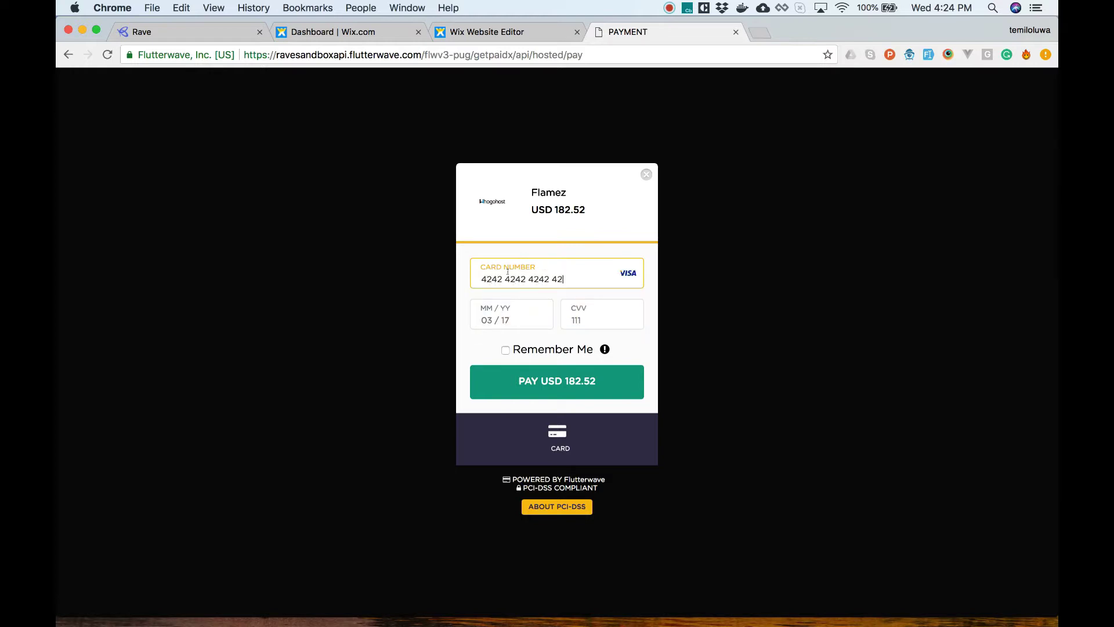
pyautogui.write('0919')
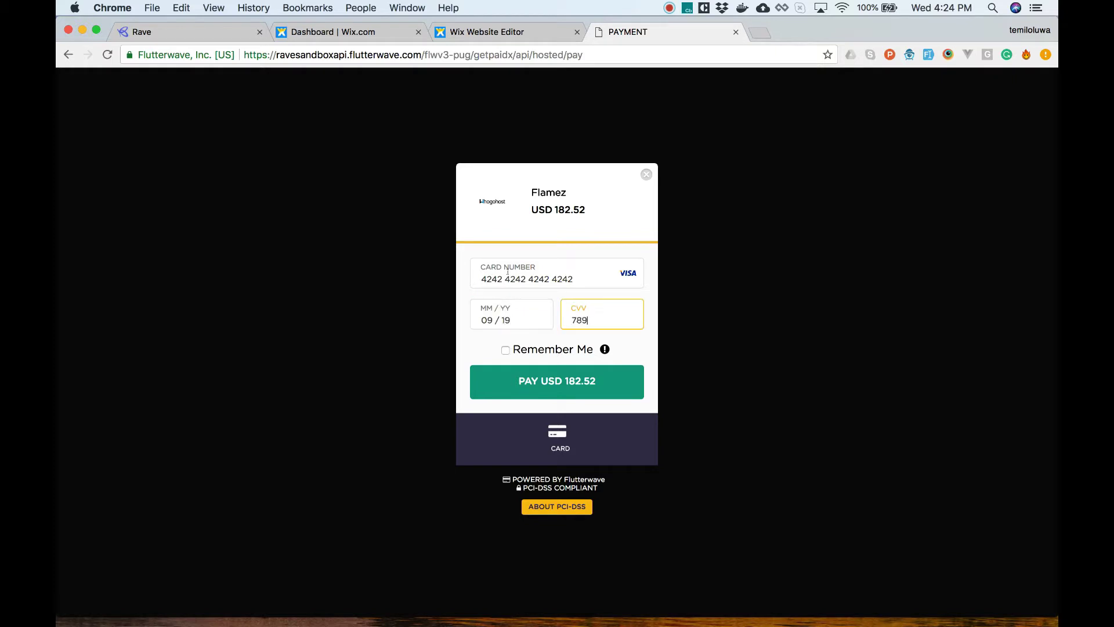
pyautogui.press('Return')
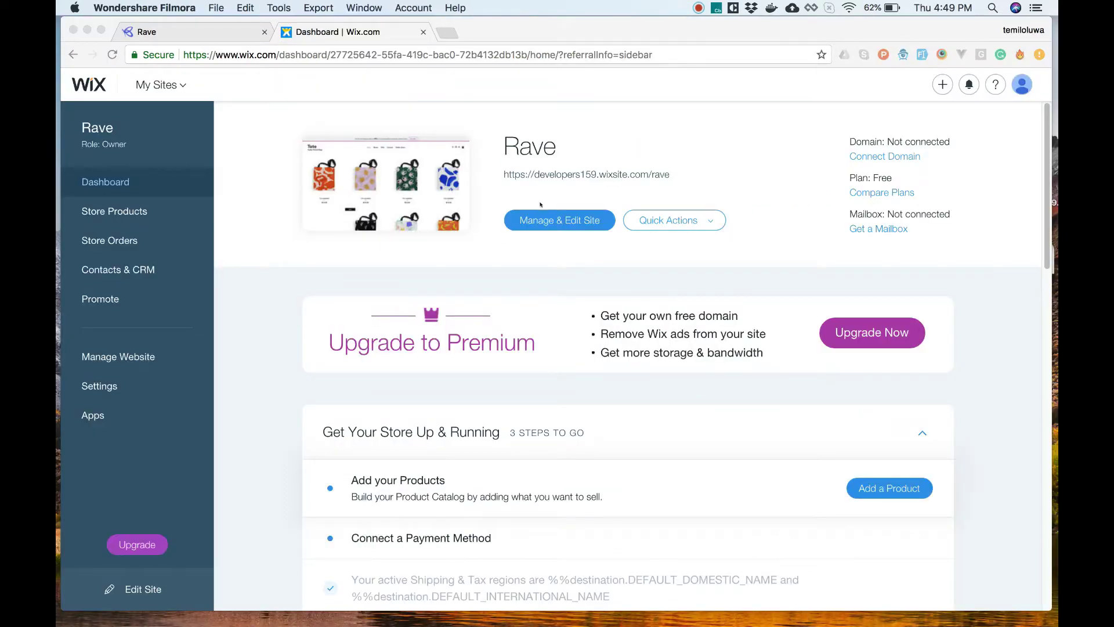
# Step: Open the Online Store orders, search 'unpaid', check Not Paid orders, then list all 27 orders
pyautogui.click(128, 414)
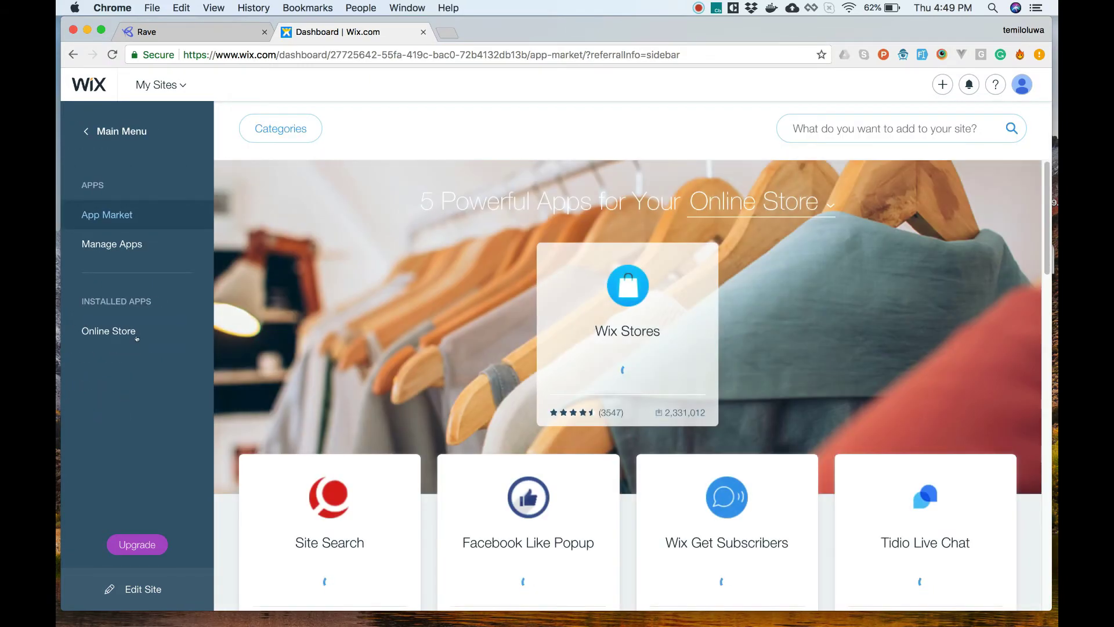
pyautogui.click(137, 337)
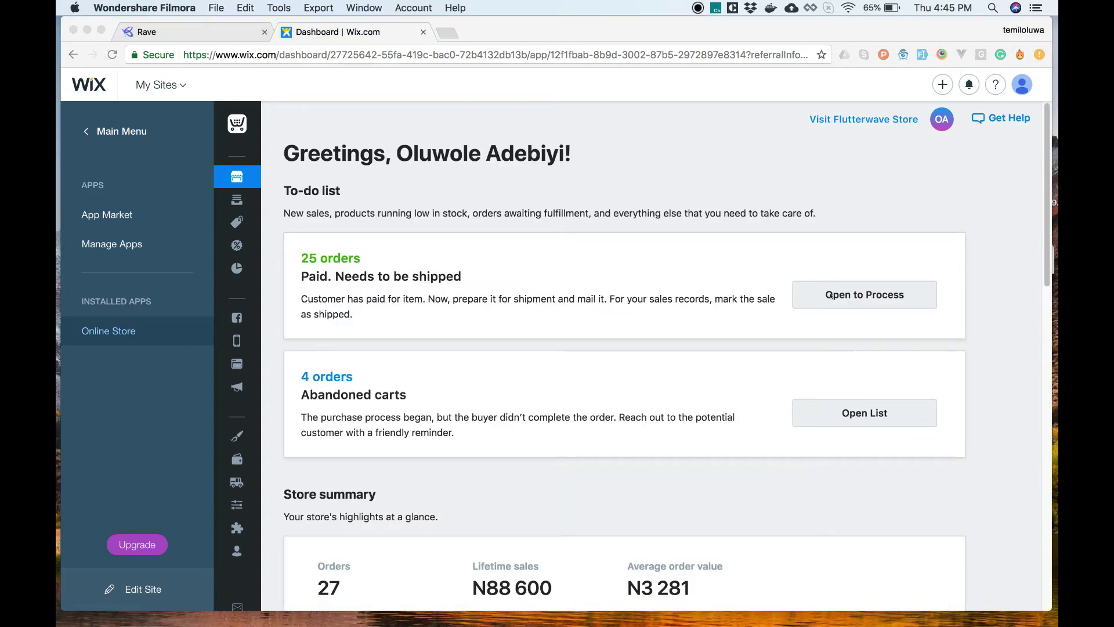
pyautogui.click(843, 287)
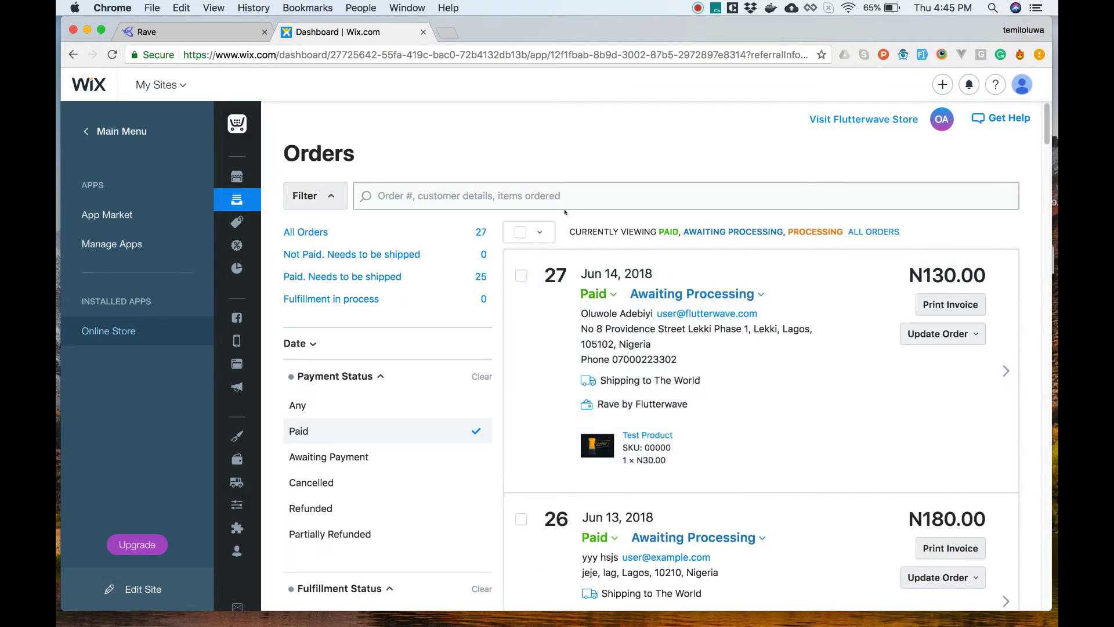
pyautogui.click(563, 195)
pyautogui.write('unpa')
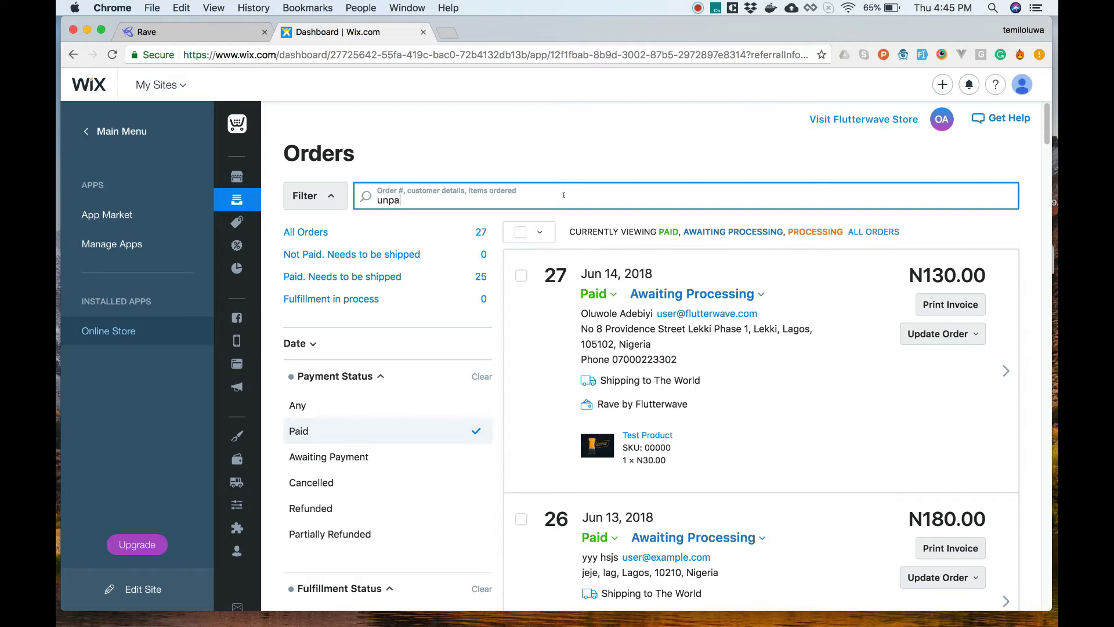
pyautogui.write('id')
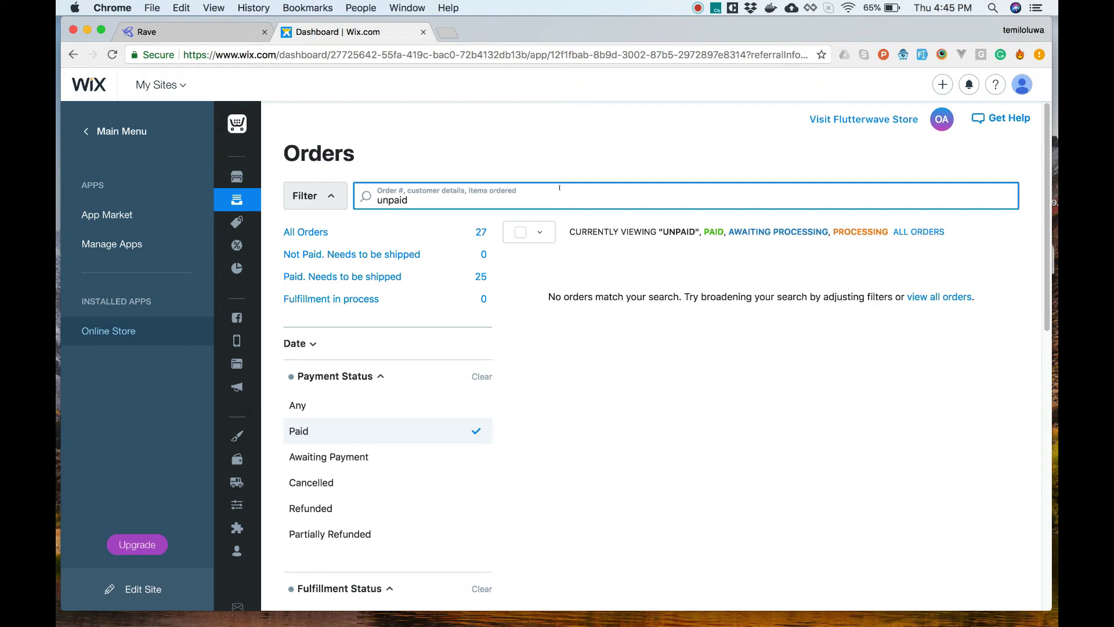
pyautogui.click(371, 255)
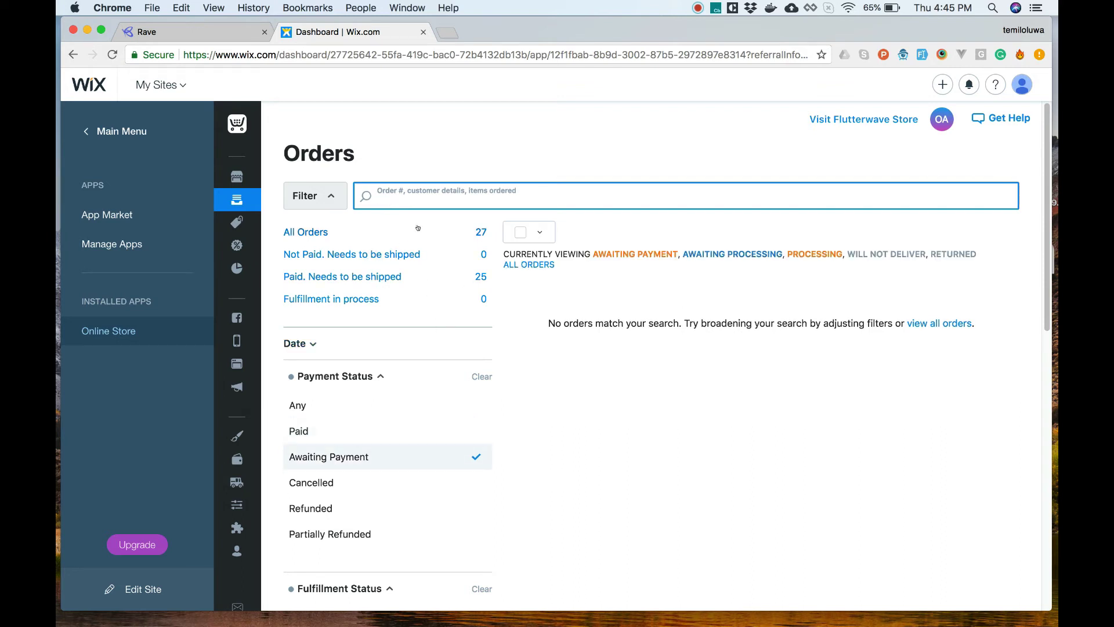
pyautogui.click(313, 232)
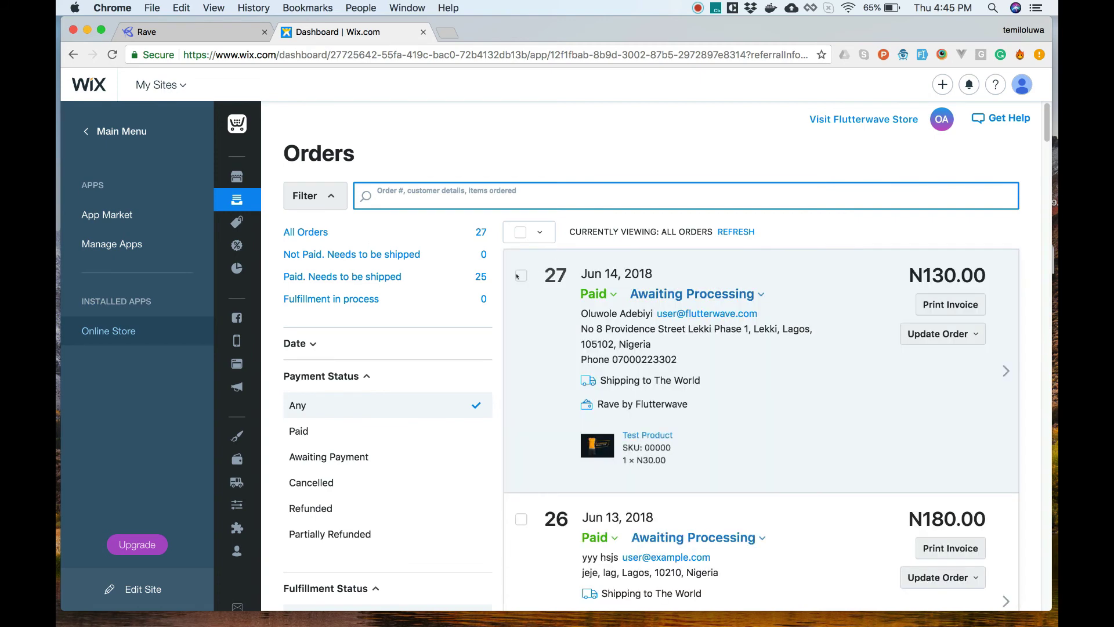
# Step: Switch back to the rave.flutterwave.com homepage tab
pyautogui.hotkey('ctrl', 'shift', 'Tab')
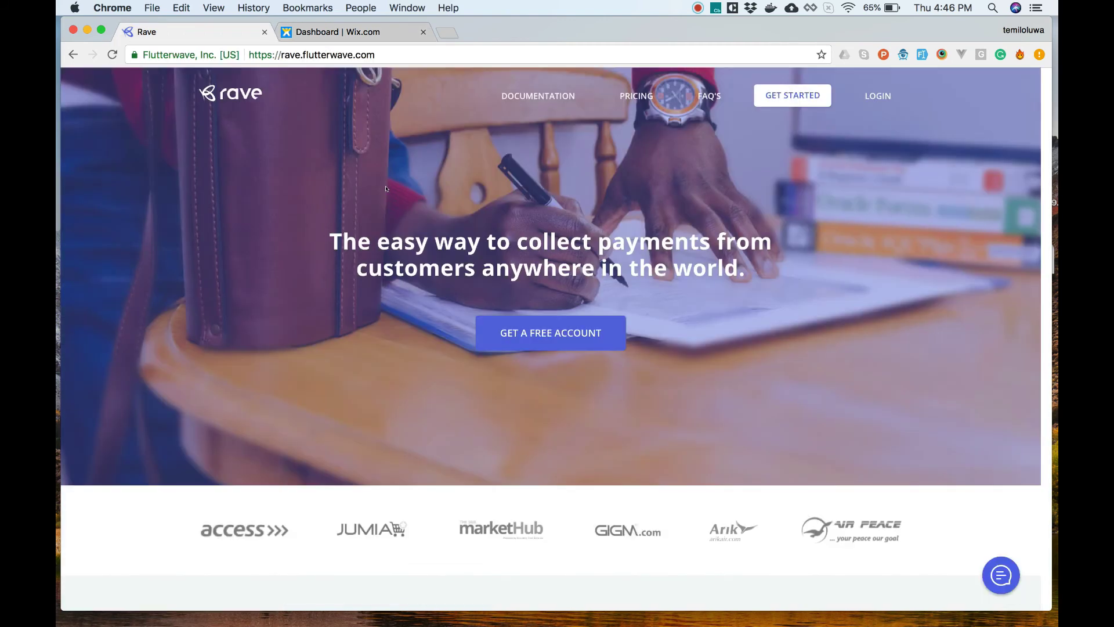